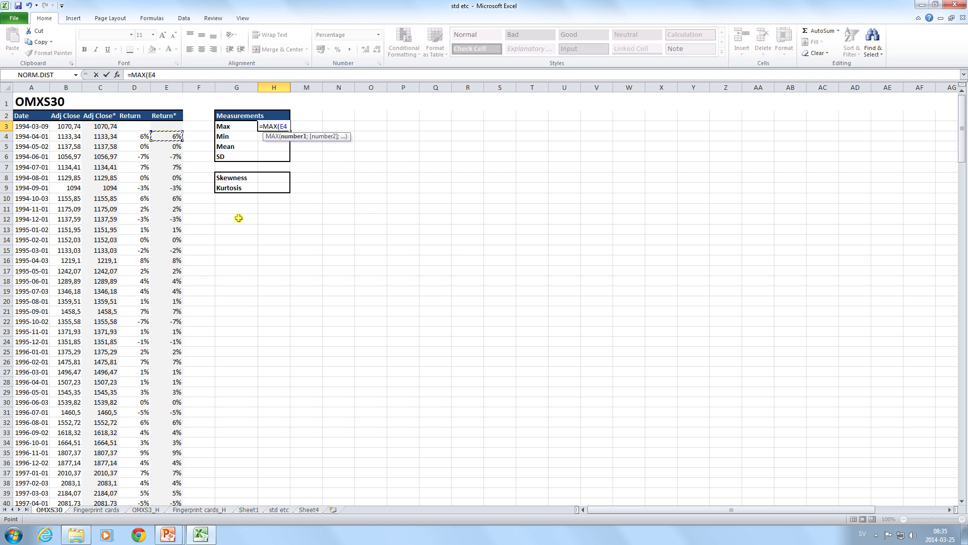
Complete the Max formula in H3 so it takes the maximum of the returns in E4:E243.
key("ctrl+shift+Down")
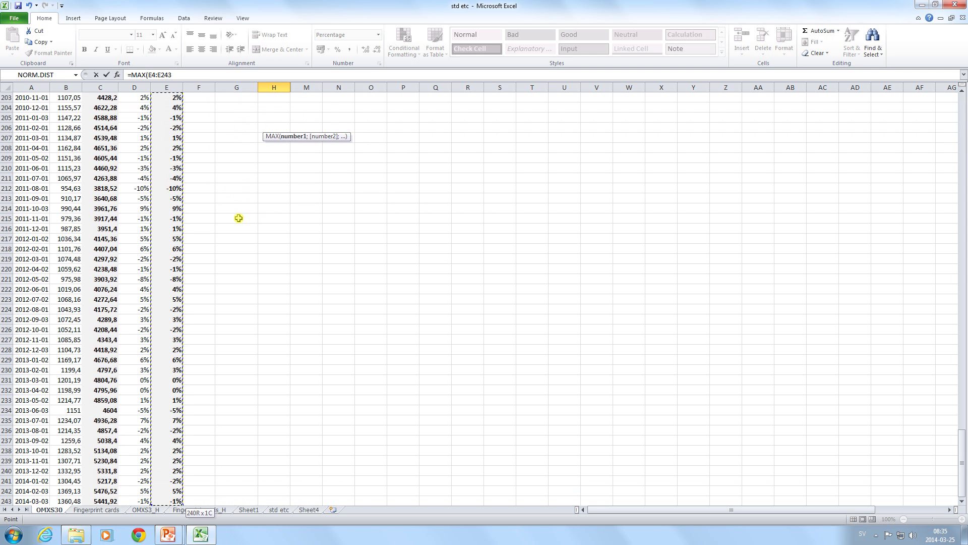
key("Return")
key("Up")
key("Up")
key("Up")
key("Down")
key("Down")
key("Down")
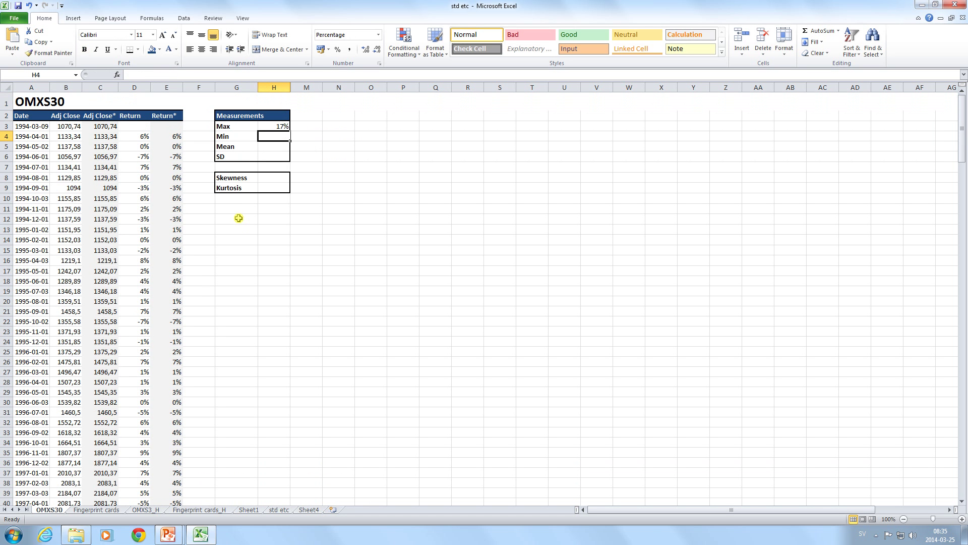
Calculate the minimum return in H4 with the MIN function over E4:E243.
type("=")
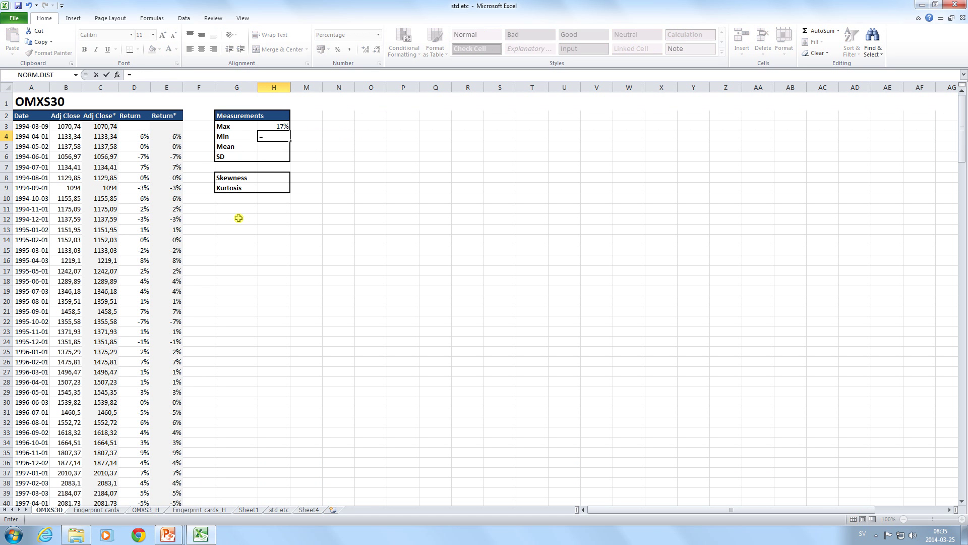
type("MIN")
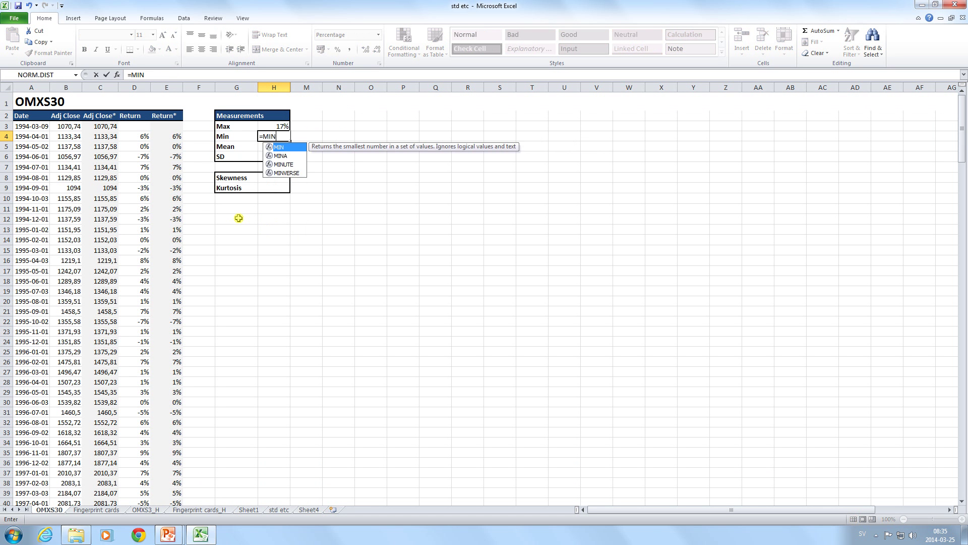
type("(")
key("Left")
key("Left")
key("Left")
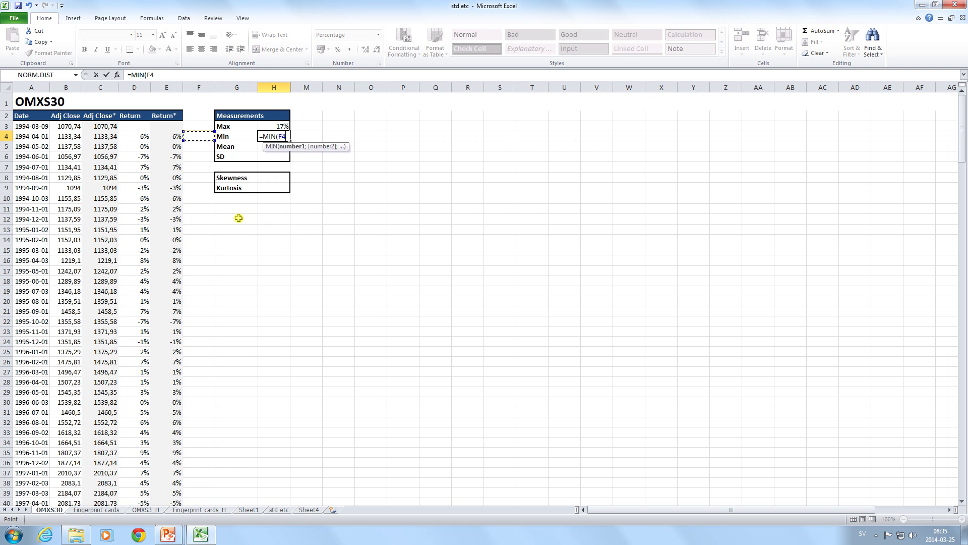
key("ctrl+shift+Down")
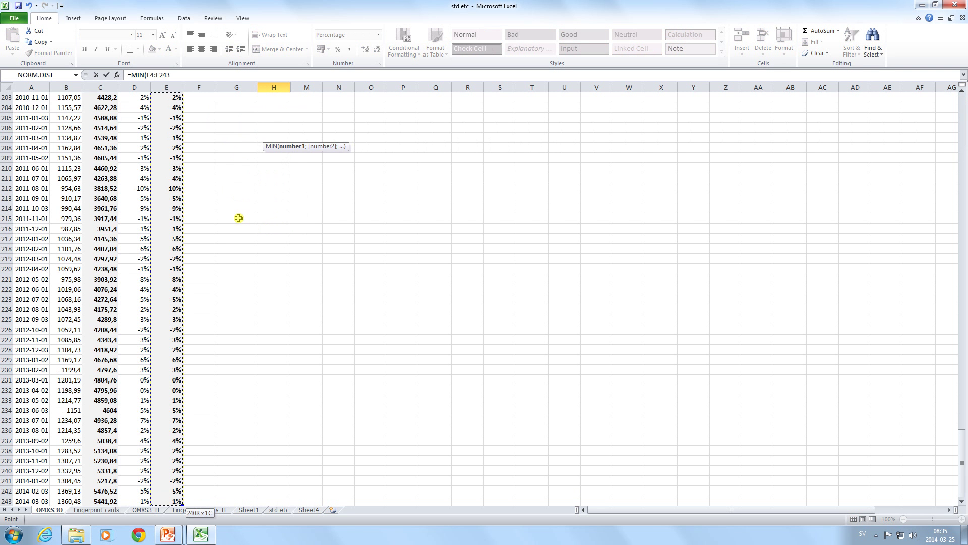
type(")")
key("Return")
key("Up")
key("Up")
key("Up")
key("Up")
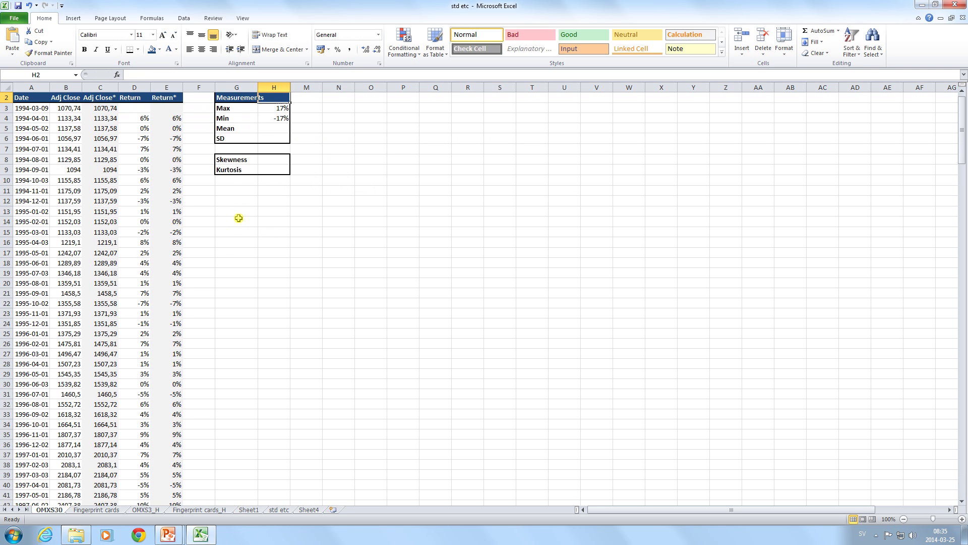
key("Down")
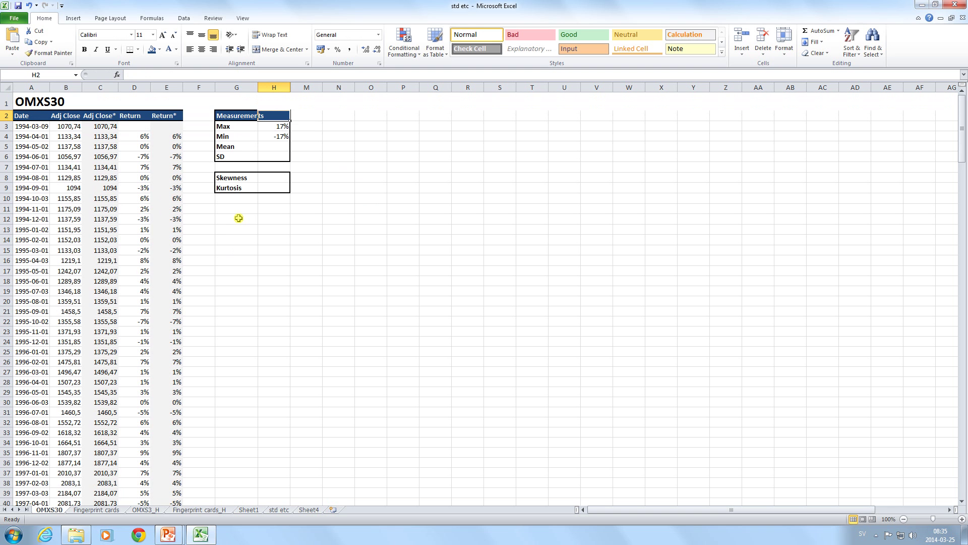
key("Down")
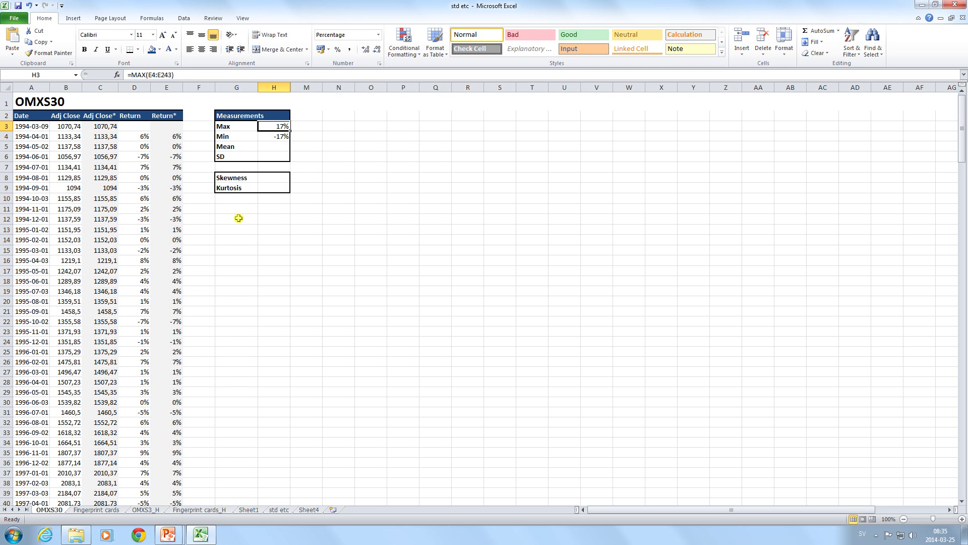
Calculate the mean return in H5 with the AVERAGE function over E4:E243.
key("Down")
key("Down")
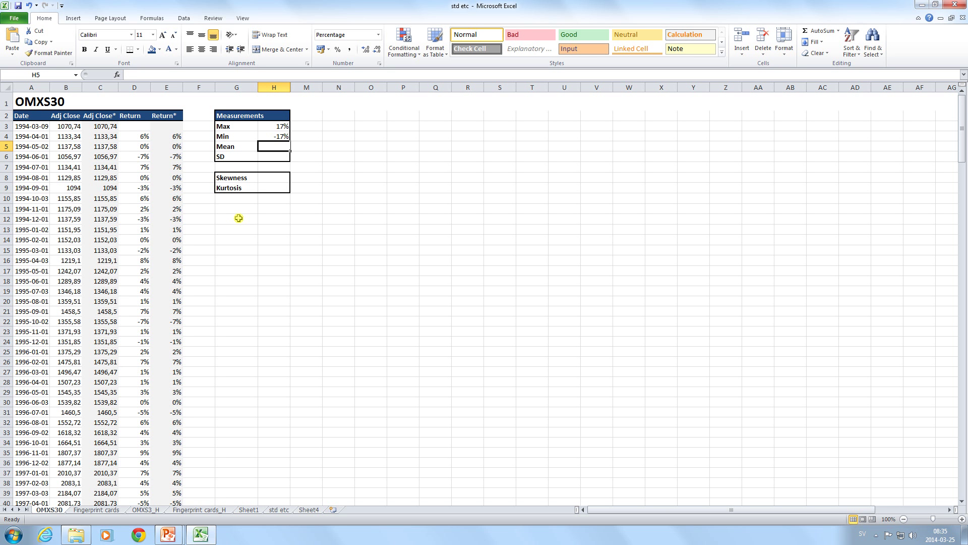
type("=AVERAGE(")
key("Left")
key("Left")
key("Left")
key("Up")
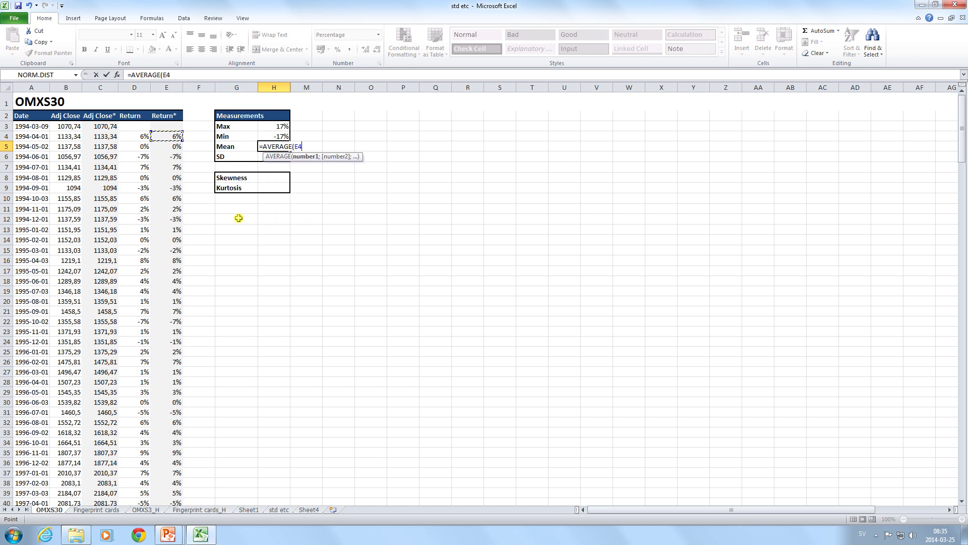
key("ctrl+shift+Down")
key("Return")
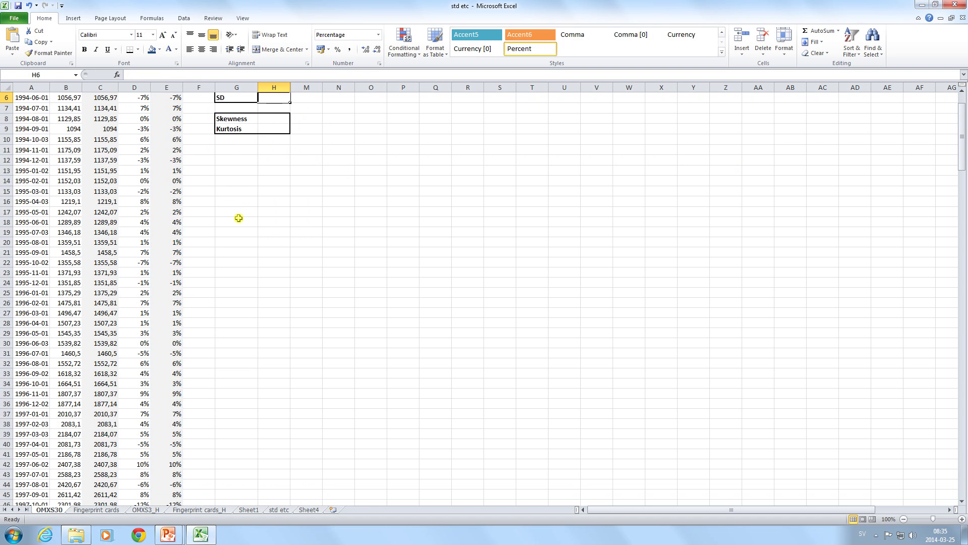
key("Up")
key("Up")
key("Up")
key("Up")
Calculate the sample standard deviation of the returns E4:E243 in H6 with the STDEV.S function.
key("Down")
key("Down")
key("Down")
key("Down")
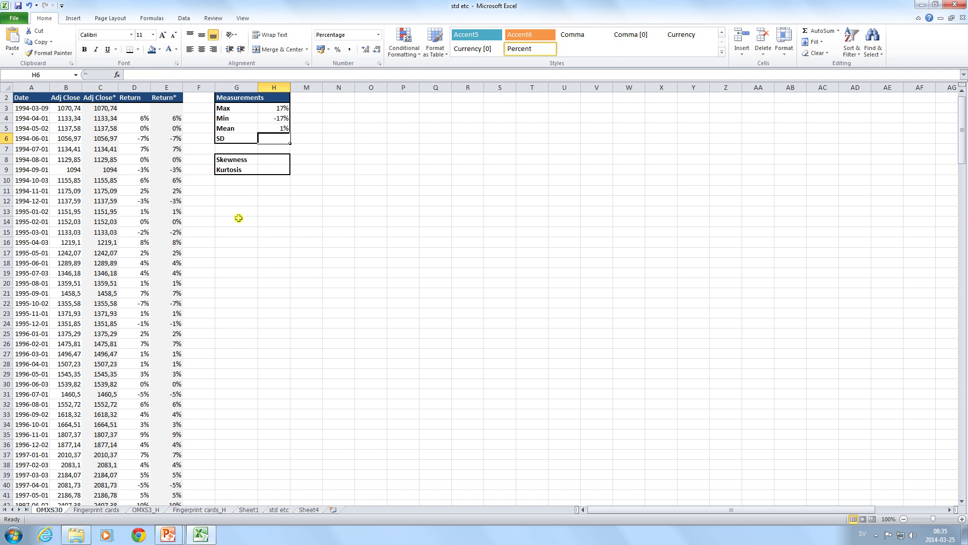
type("=")
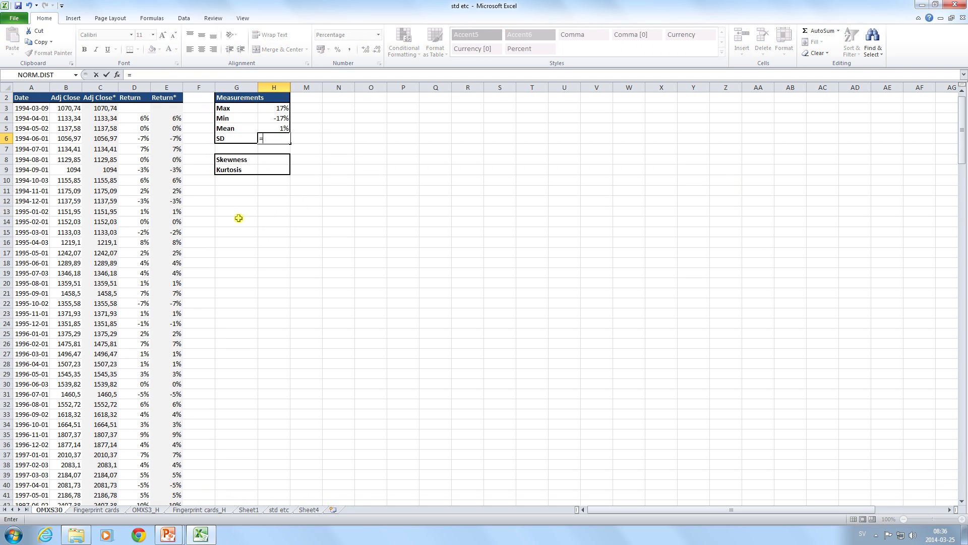
type("ST")
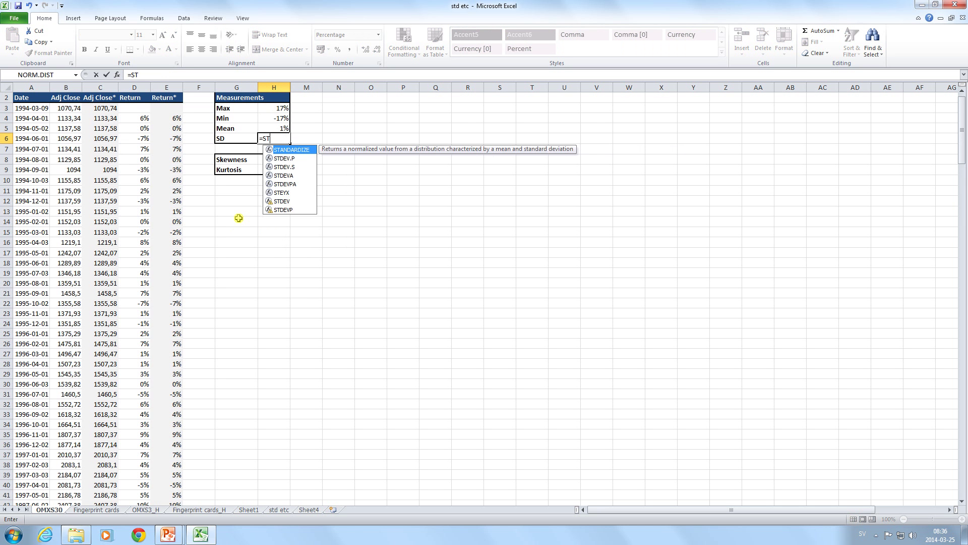
type("DEV.S(")
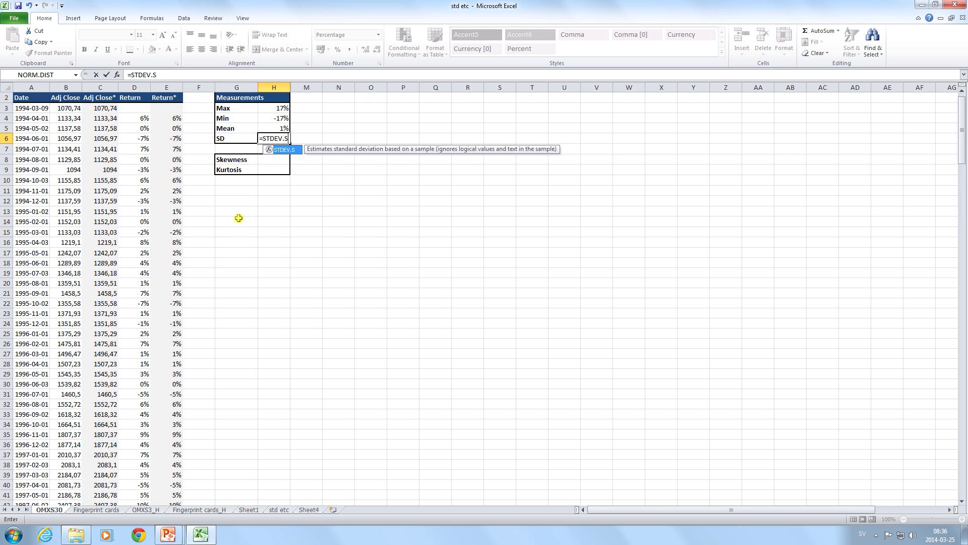
key("Left")
key("Left")
key("Left")
key("Up")
key("Up")
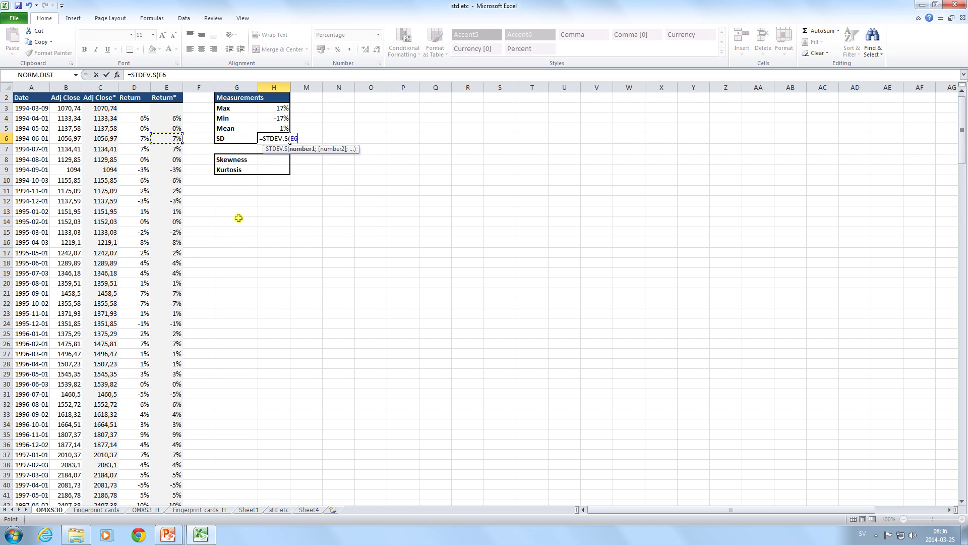
key("ctrl+shift+Down")
type(")")
key("Return")
key("Up")
key("Up")
key("Up")
key("Up")
key("Down")
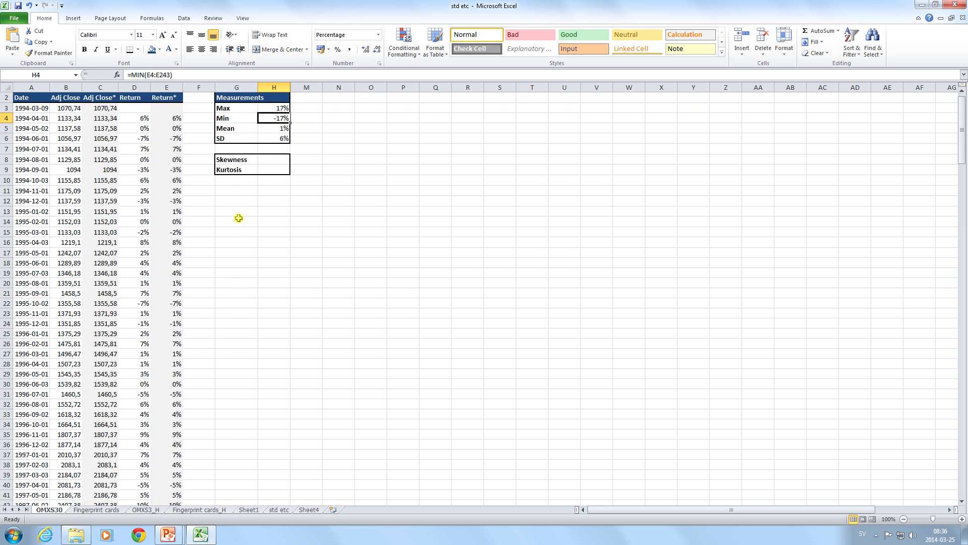
key("Down")
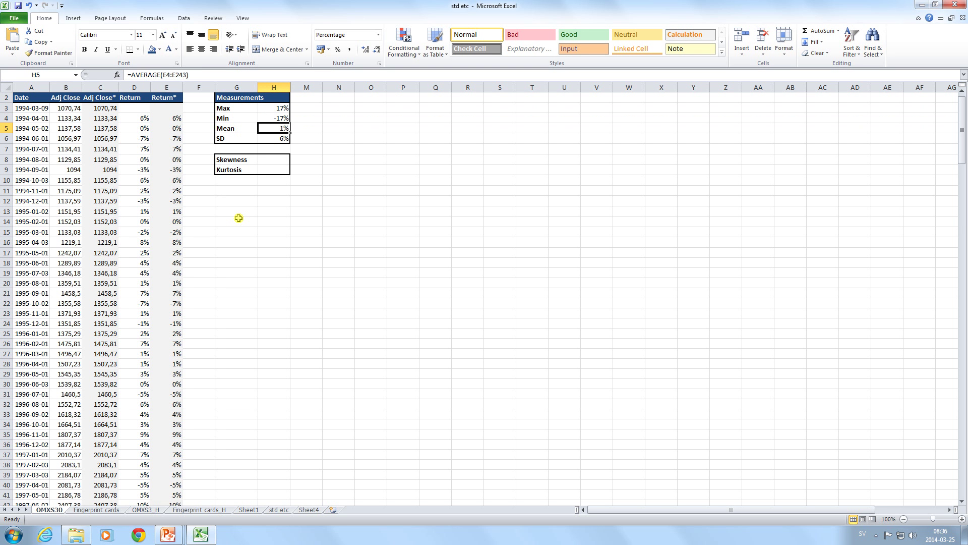
Calculate the skewness of the returns in H8 with the SKEW function over E4:E243.
key("Down")
key("Down")
key("Down")
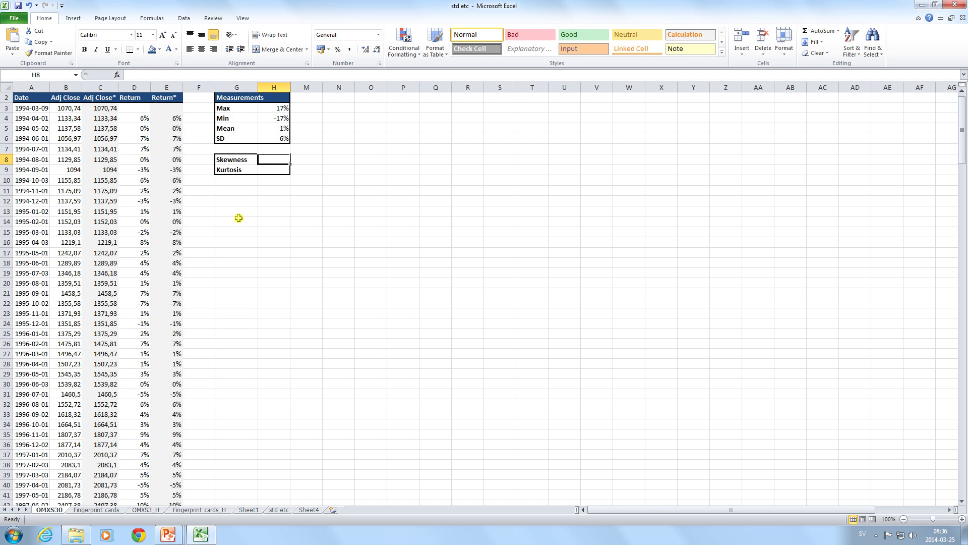
type("=")
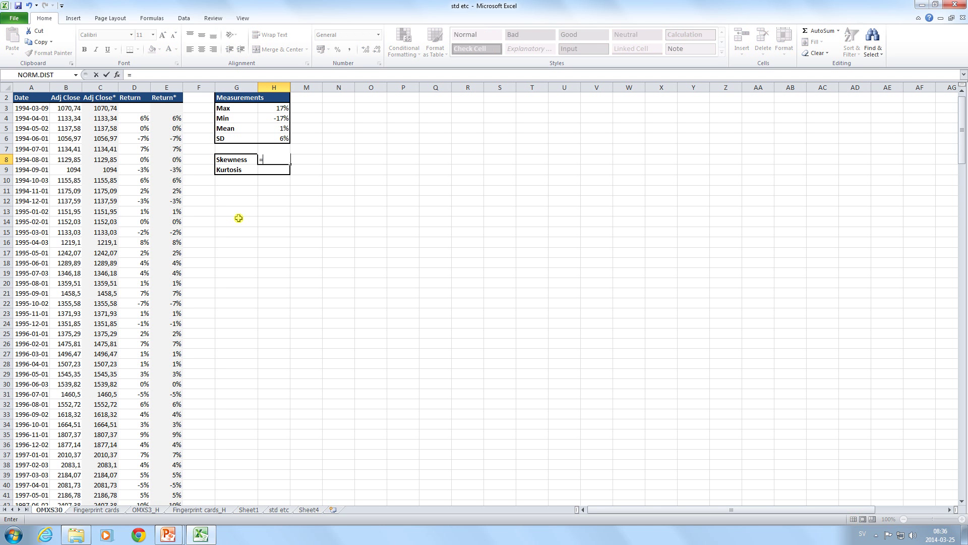
type("SKEW")
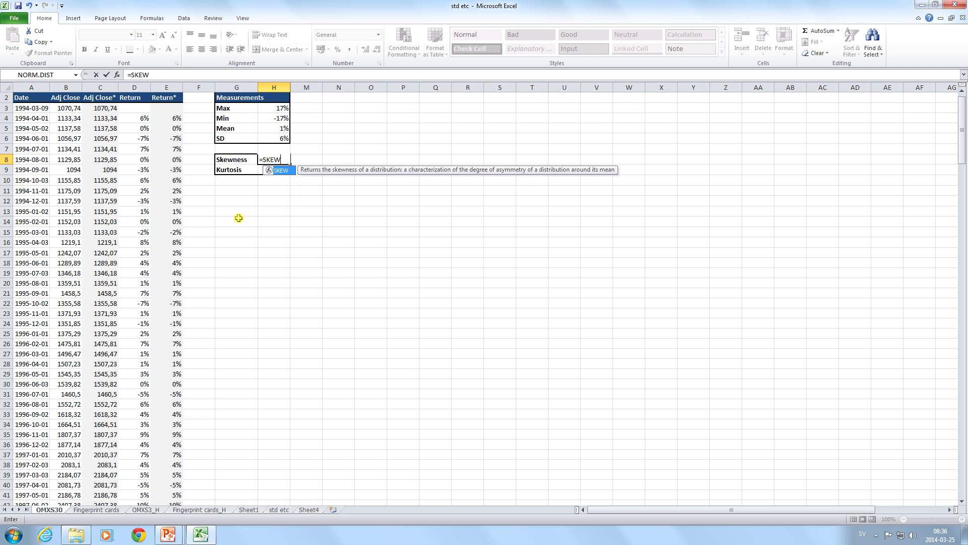
type("(")
key("Left")
key("Left")
key("Left")
key("Up")
key("Up")
key("Up")
key("Up")
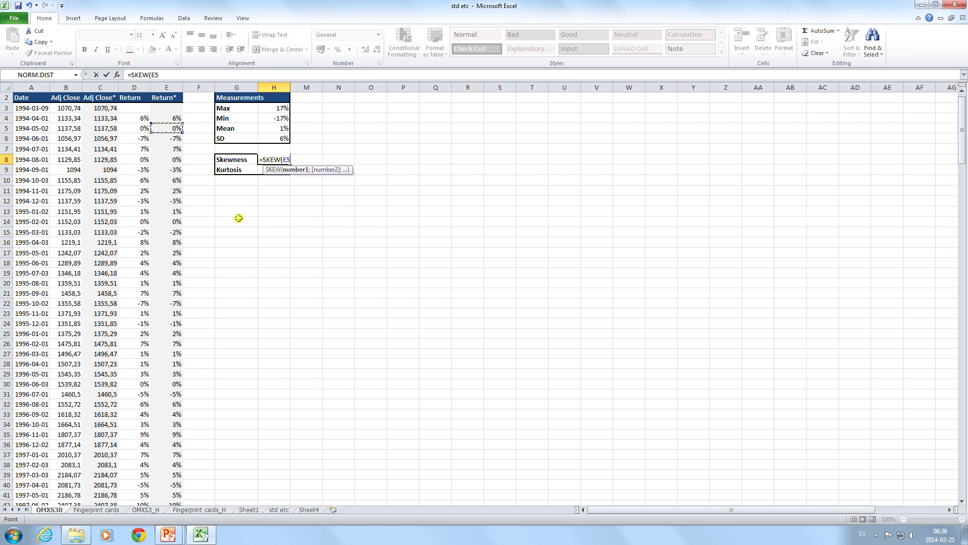
key("ctrl+shift+Down")
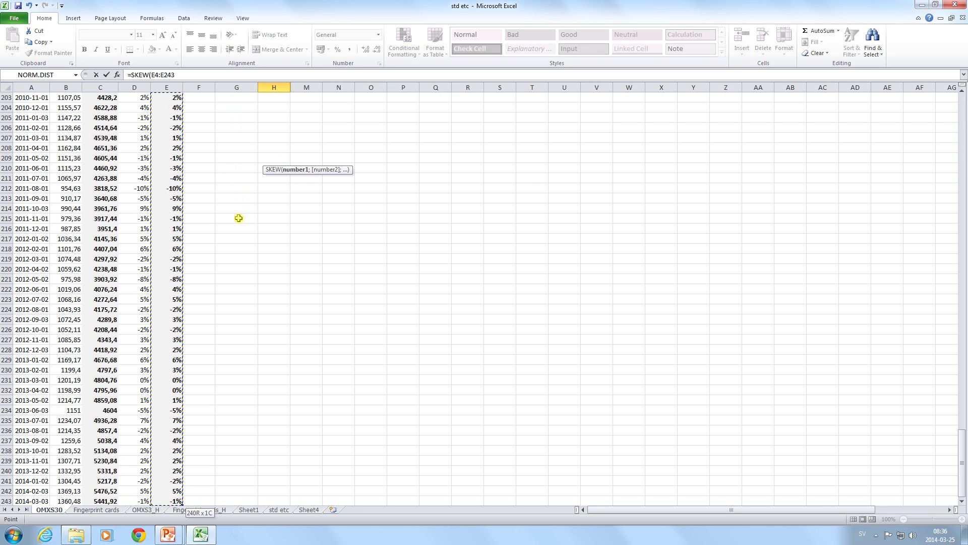
type(")")
key("Return")
key("Up")
key("Up")
key("Up")
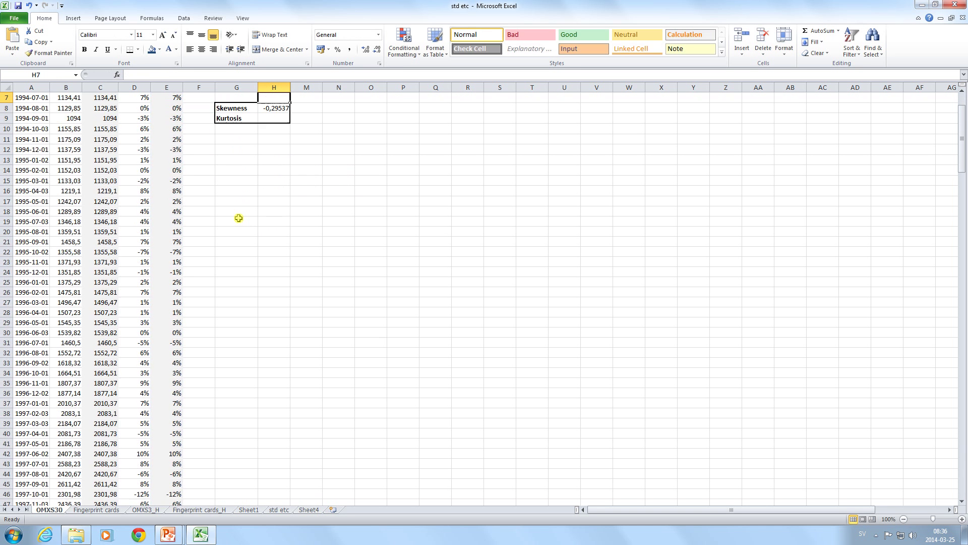
Calculate the kurtosis of the returns in H9 with the KURT function over E4:E243.
key("Down")
key("Down")
key("Down")
type("=KURT(")
key("Left")
key("Left")
key("Left")
key("Up")
key("Up")
key("Up")
key("Up")
key("Up")
key("ctrl+shift+Down")
type(")")
key("ctrl+Return")
key("Up")
key("Up")
key("Up")
key("Up")
key("Up")
key("Up")
key("Up")
key("Up")
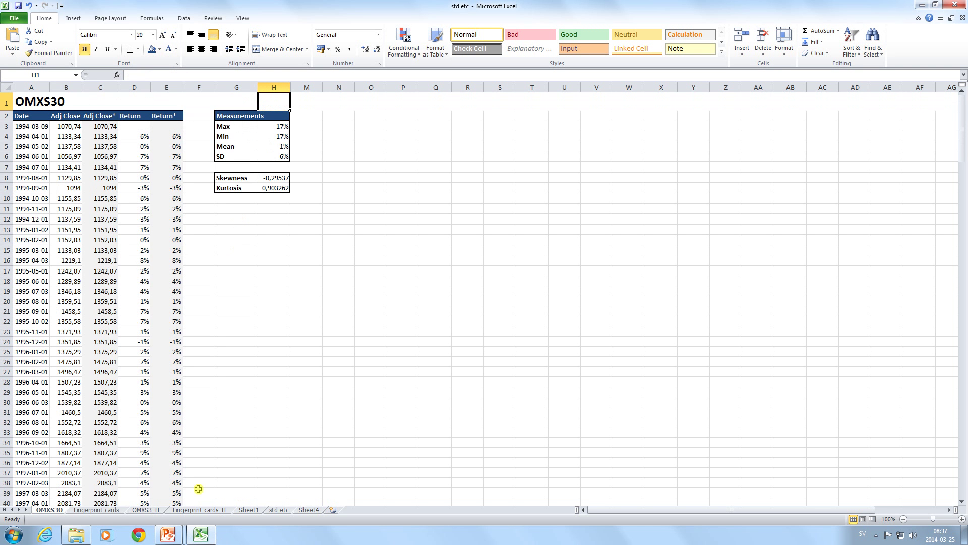
On the Fingerprint cards sheet, calculate the maximum return in F3 with the MAX function over C4:C53.
left_click(111, 510)
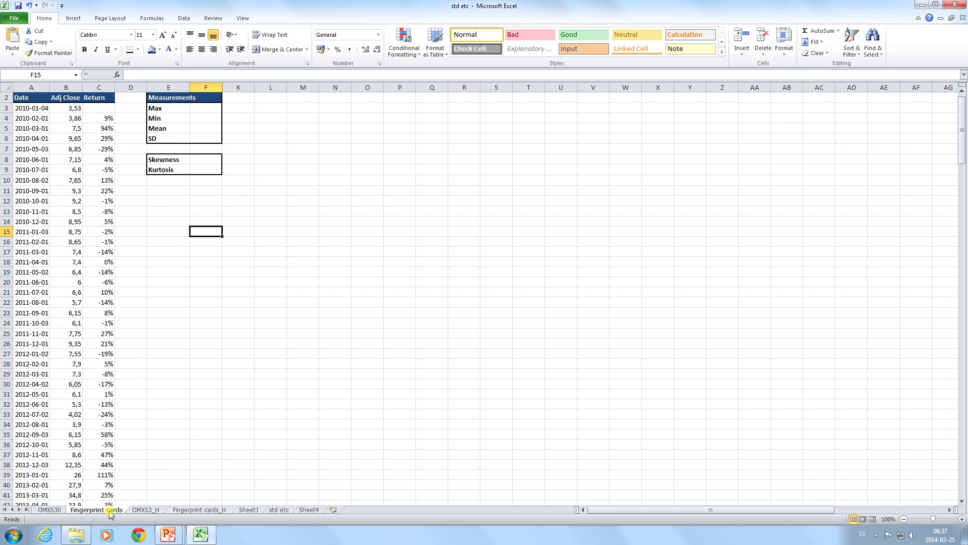
left_click(208, 109)
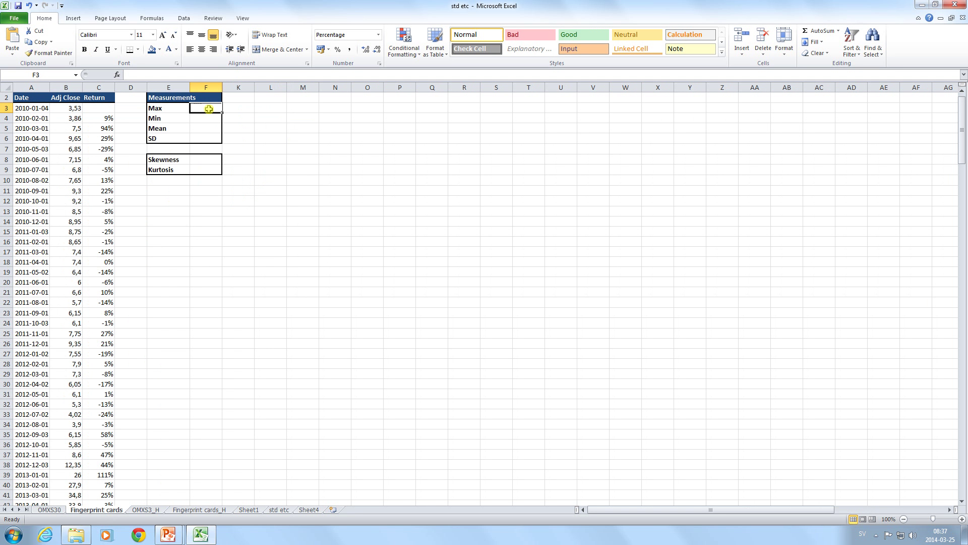
type("=max")
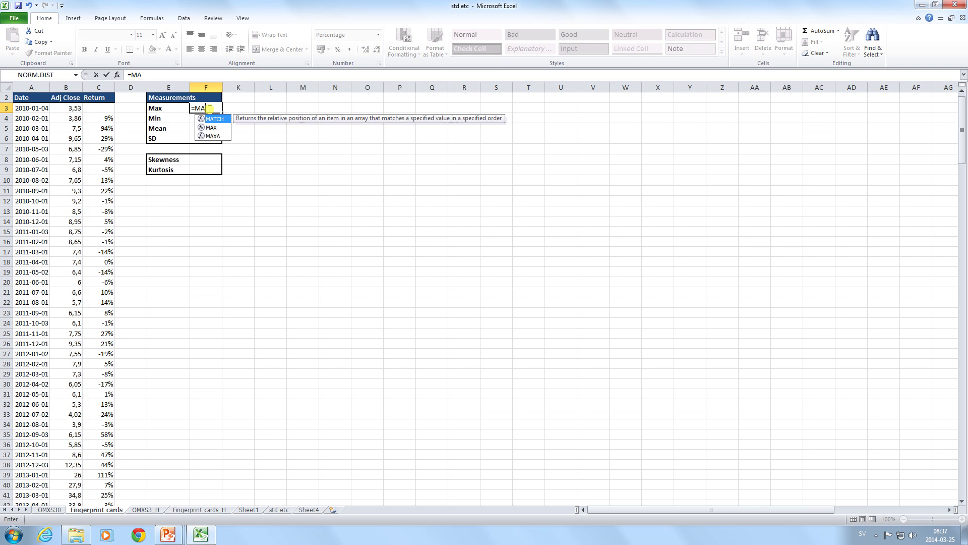
key("Tab")
key("Left")
key("Left")
key("Left")
key("Down")
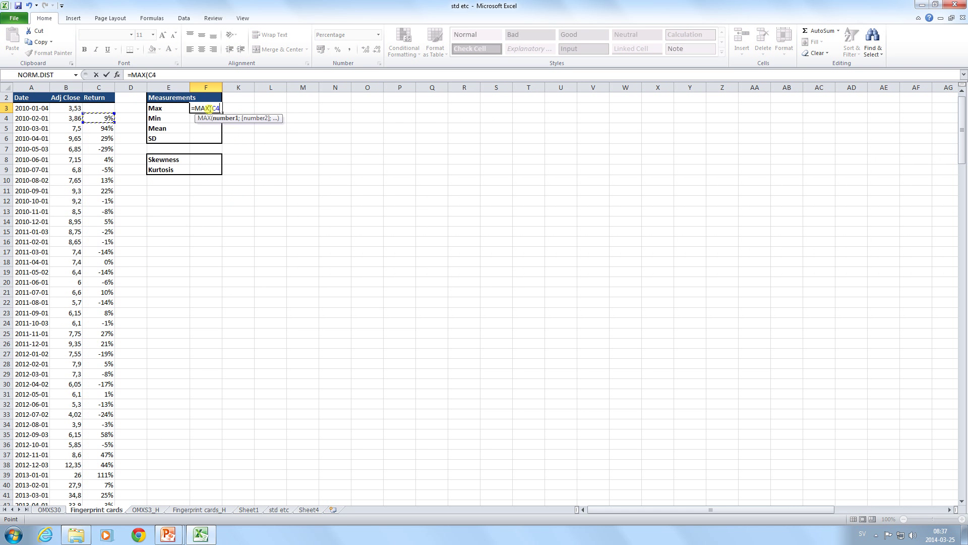
key("ctrl+shift+Down")
key("Return")
scroll(208, 109, "up", 2)
Calculate the minimum Fingerprint cards return in F4 with the MIN function over C4:C53.
type("=")
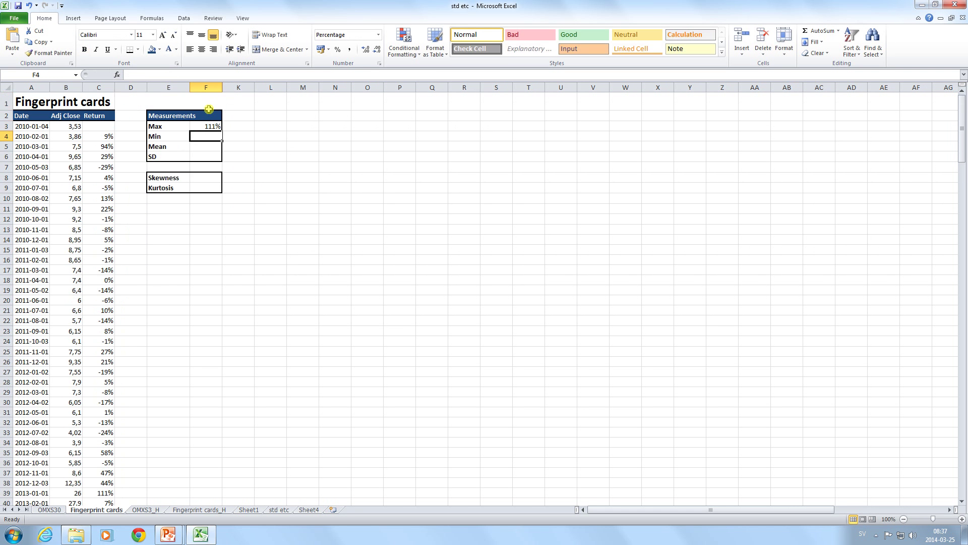
type("MIN(")
key("Left")
key("Left")
key("Left")
key("ctrl+shift+Down")
key("Return")
key("Up")
key("Up")
Calculate the mean Fingerprint cards return in F5 with the AVERAGE function over C4:C53.
key("Down")
key("Down")
type("=AVERAGE")
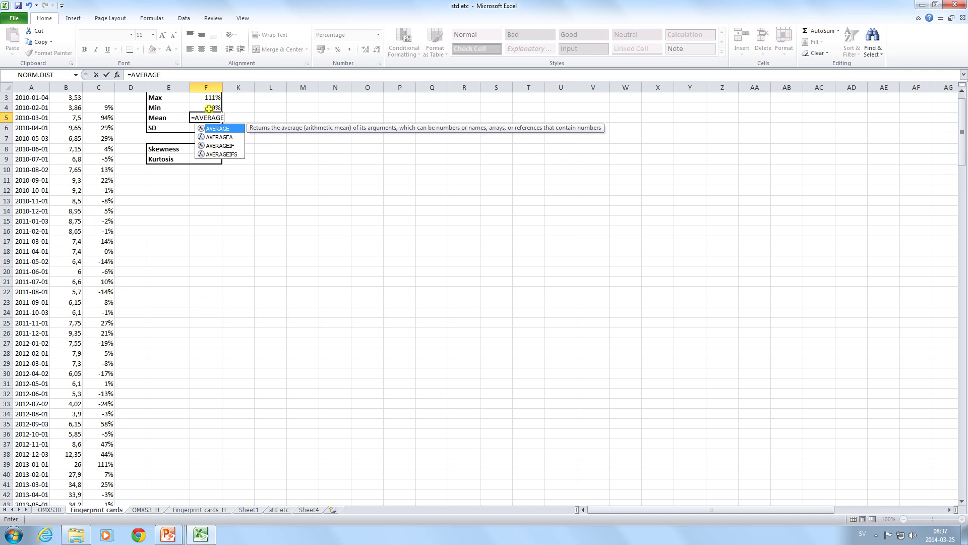
type("(")
key("Left")
key("Left")
key("Left")
key("Up")
key("ctrl+shift+Down")
key("Return")
key("Up")
key("Up")
scroll(209, 109, "up", 1)
Calculate the sample standard deviation of the Fingerprint cards returns C4:C53 in F6 with the STDEV.S function.
key("Down")
key("Down")
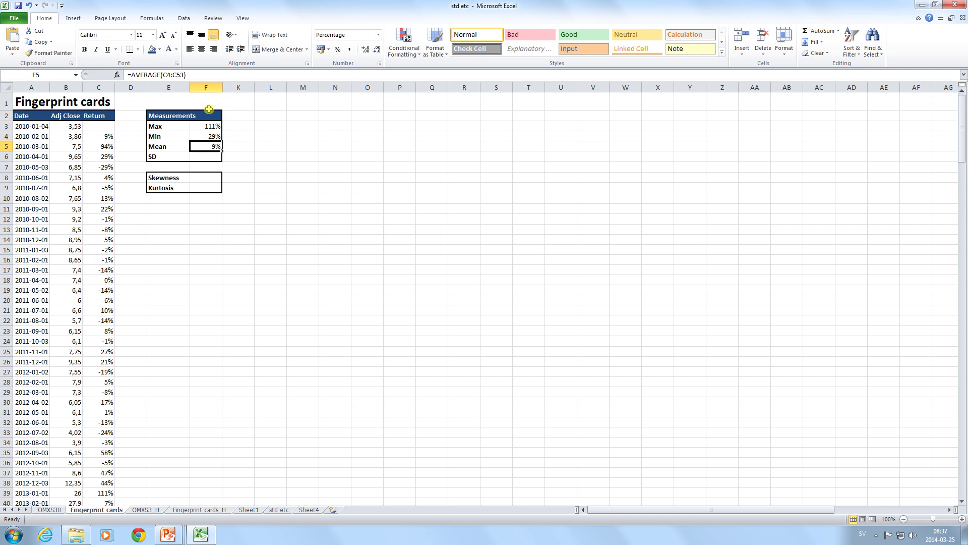
type("=STDEV.S(")
key("Left")
key("Left")
key("Left")
key("Up")
key("Up")
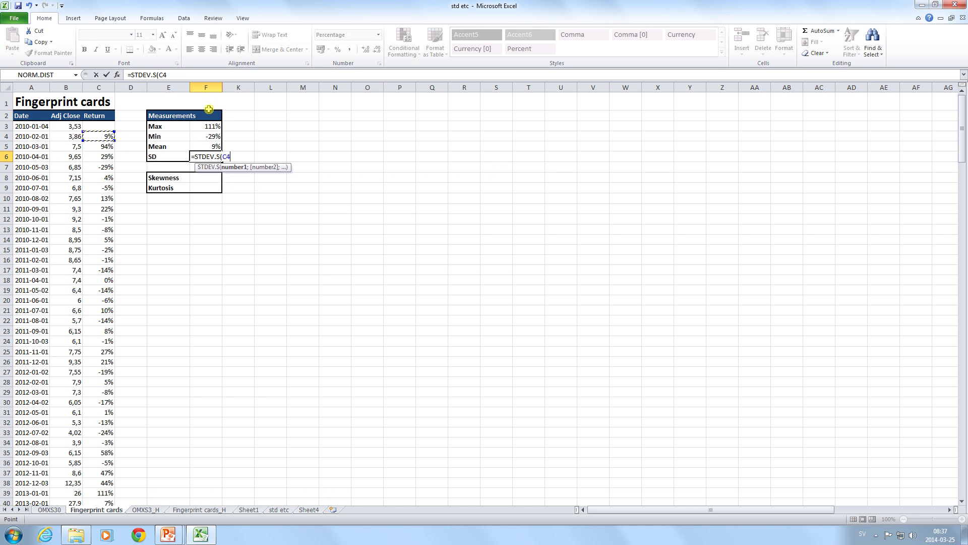
key("ctrl+shift+Down")
type(")")
key("Return")
scroll(209, 109, "up", 2)
left_click(208, 109)
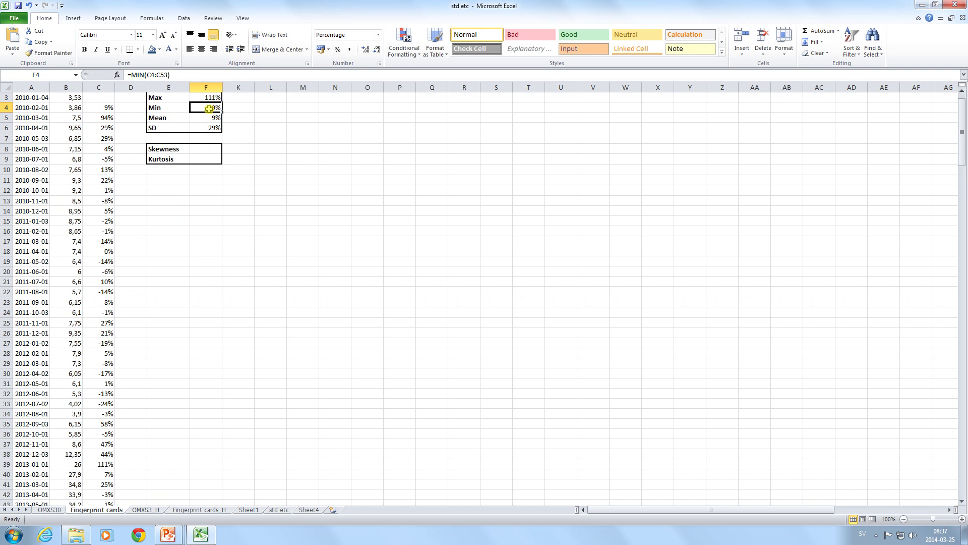
Calculate the skewness of the Fingerprint cards returns C4:C53 in F8 with the SKEW function.
scroll(209, 108, "up", 1)
left_click(208, 109)
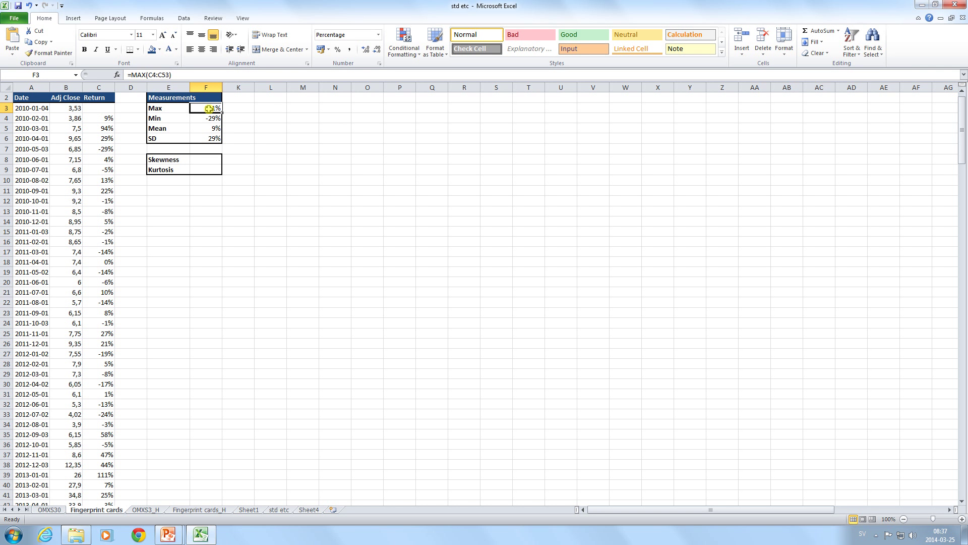
key("Down")
key("Down")
key("Down")
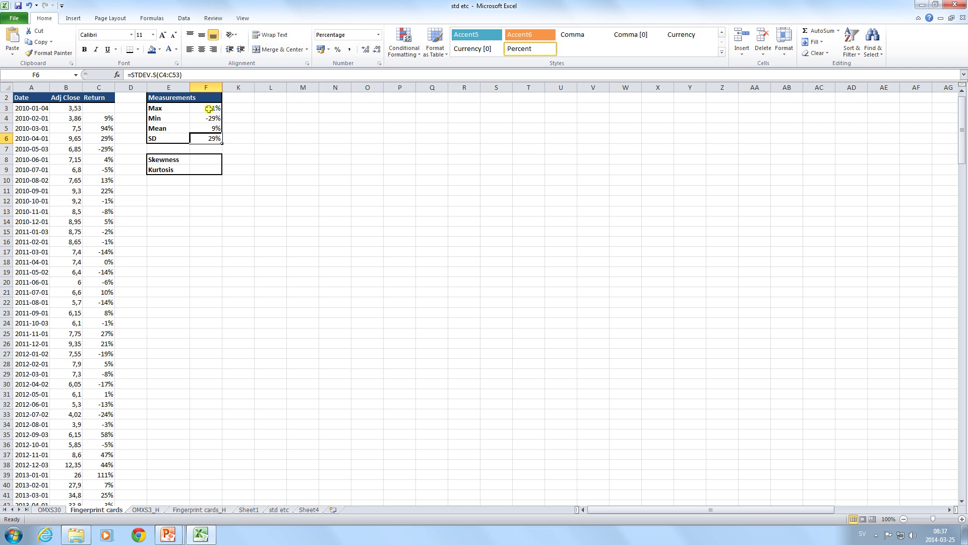
key("Down")
key("Down")
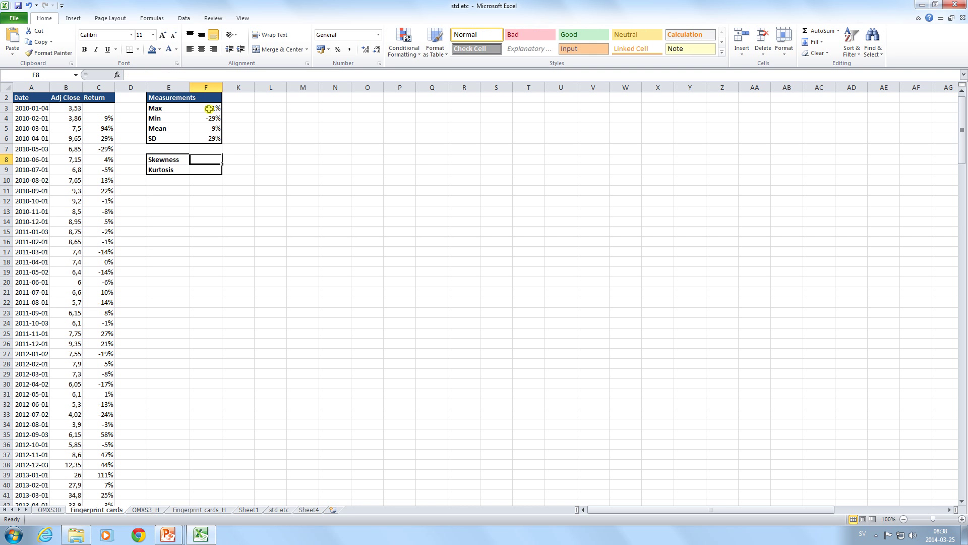
type("=SKEW(")
key("Left")
key("Left")
key("Left")
key("Up")
key("Up")
key("Up")
key("Up")
key("ctrl+shift+Down")
type(")")
key("Return")
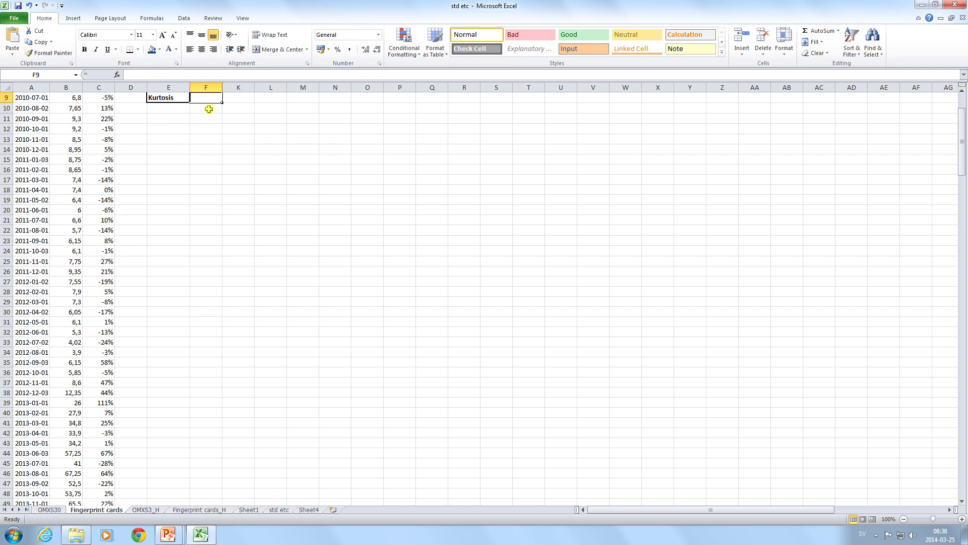
Calculate the kurtosis of the Fingerprint cards returns C4:C53 in F9 with the KURT function.
type("=KU")
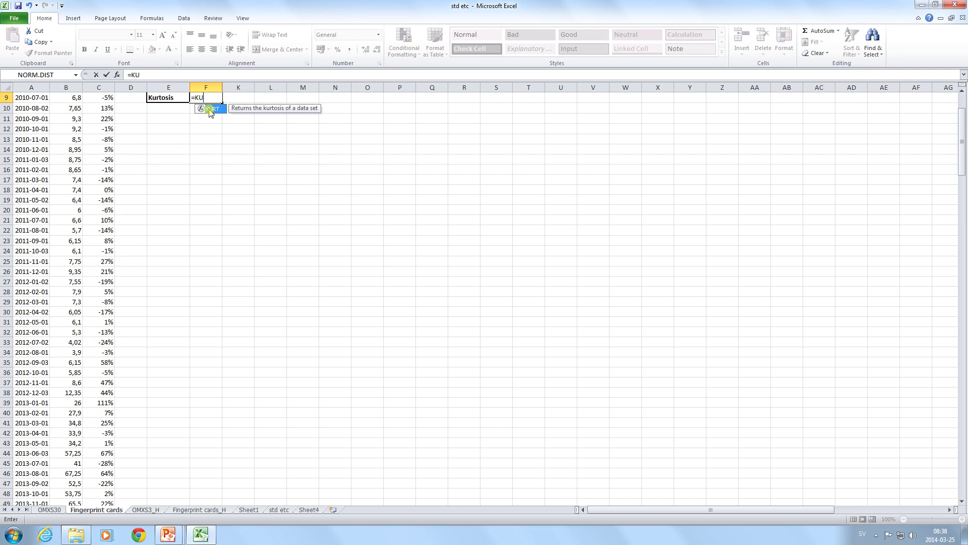
type("RT(")
key("Left")
key("Left")
key("Left")
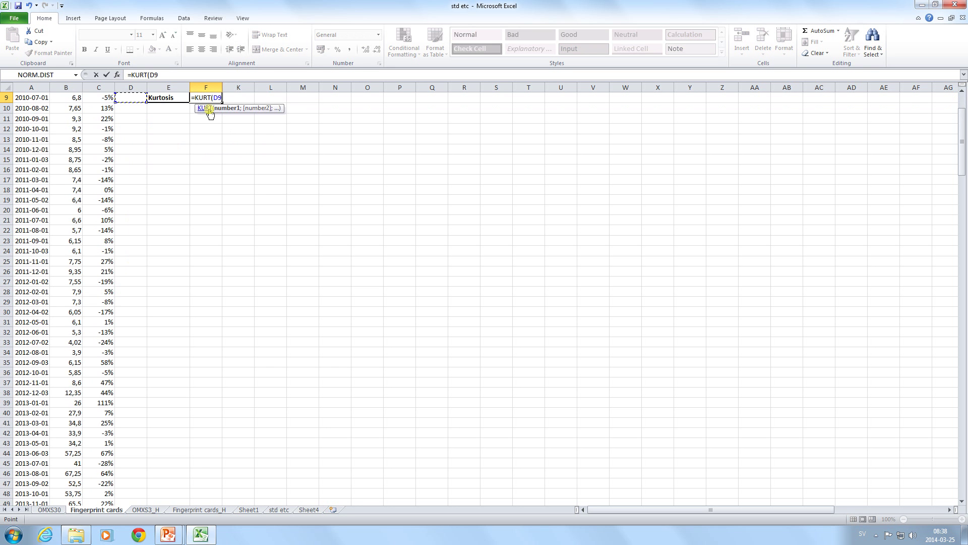
key("Up")
key("Up")
key("Up")
key("Up")
key("Up")
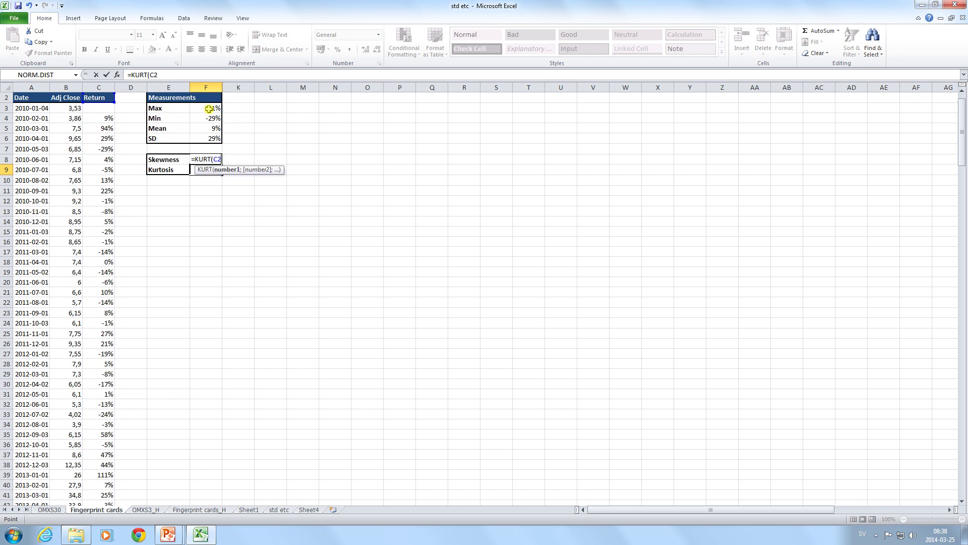
key("ctrl+shift+Down")
key("Return")
Compare the Measurements, skewness and kurtosis tables on the Fingerprint cards and OMXS30 sheets, ending on Fingerprint cards.
key("Up")
key("Up")
key("Up")
key("Up")
key("Up")
key("Up")
key("Up")
key("Up")
key("Up")
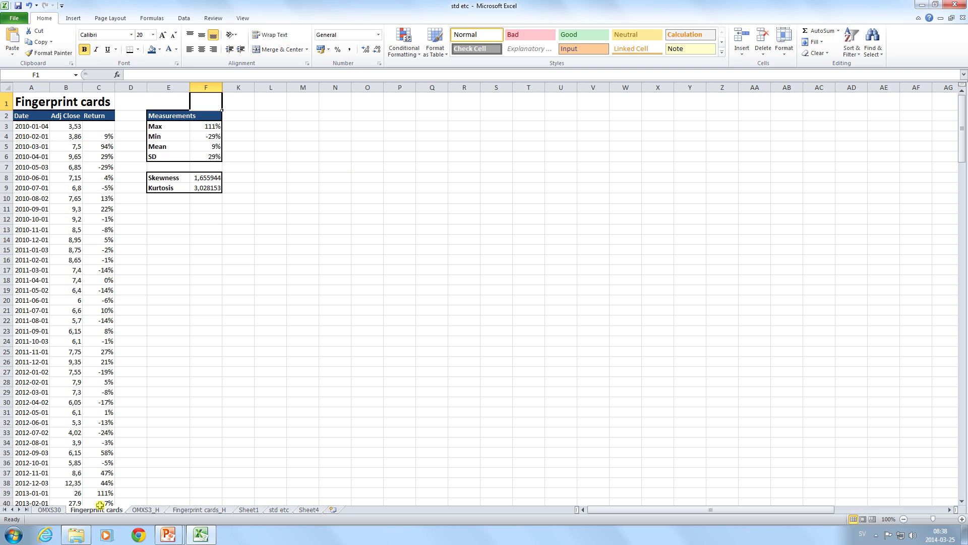
left_click(50, 509)
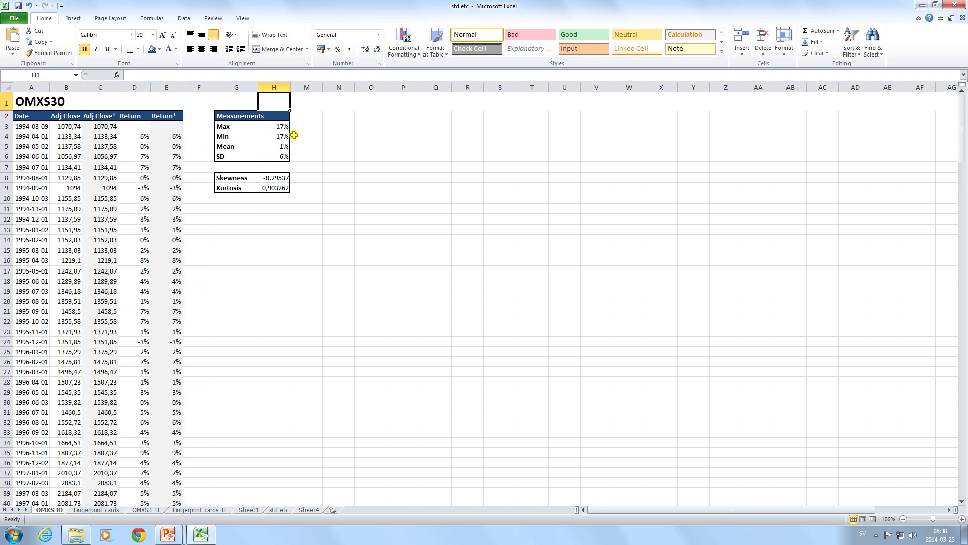
left_click(90, 511)
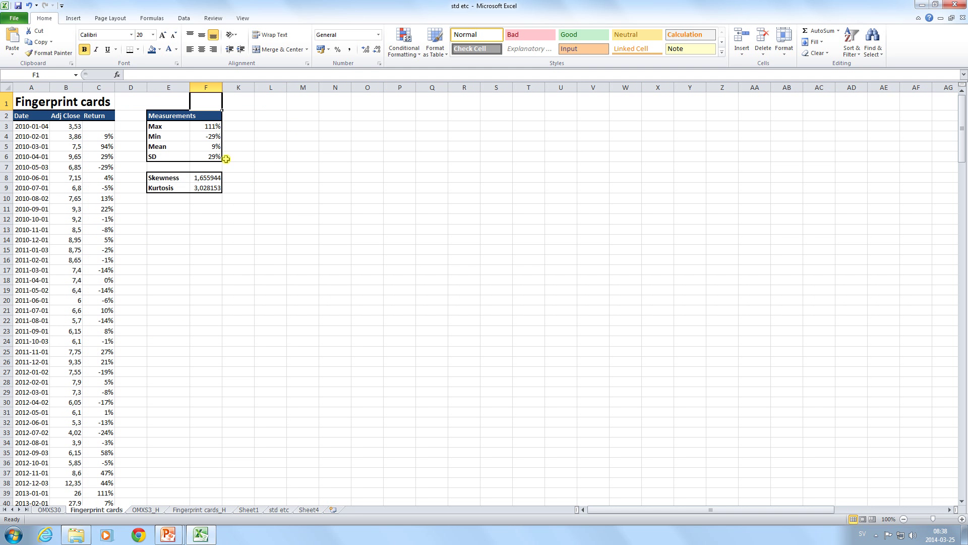
left_click(49, 510)
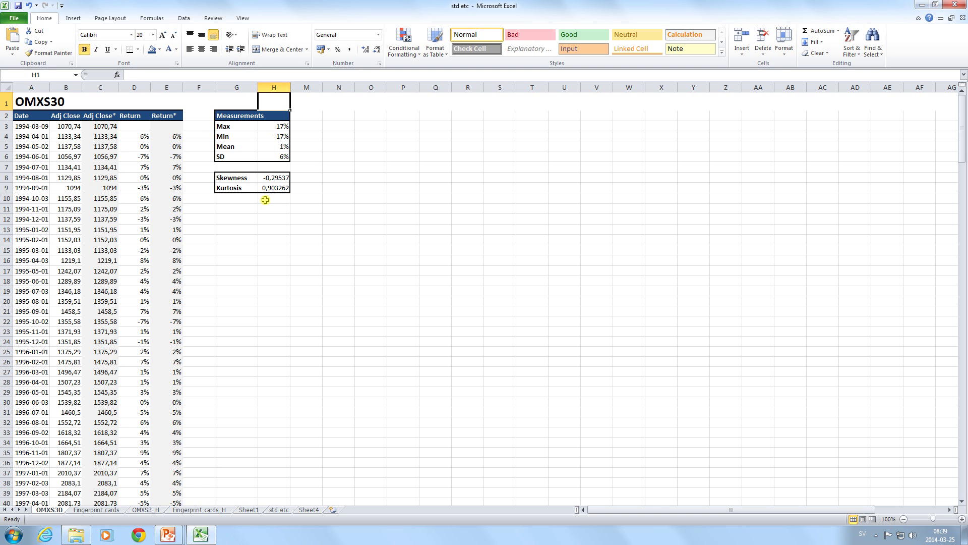
left_click(101, 510)
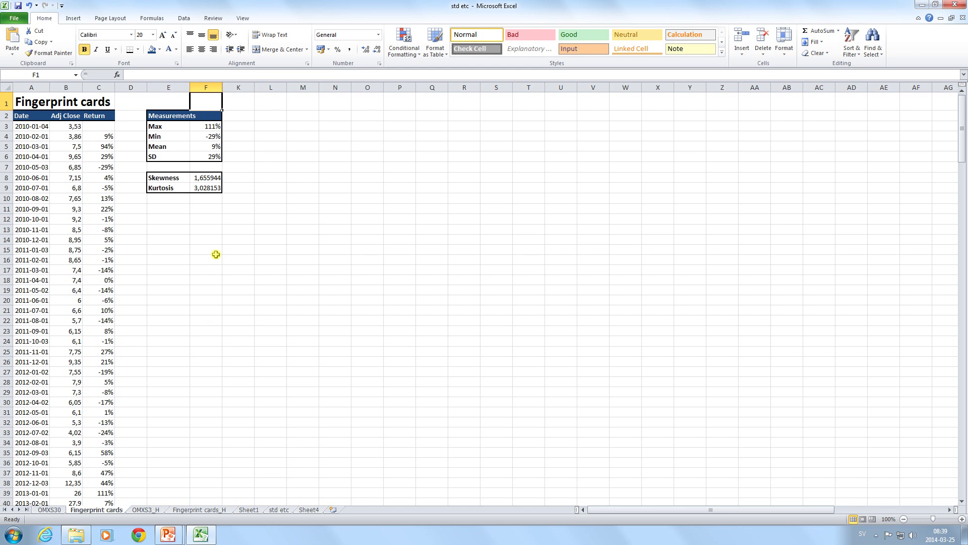